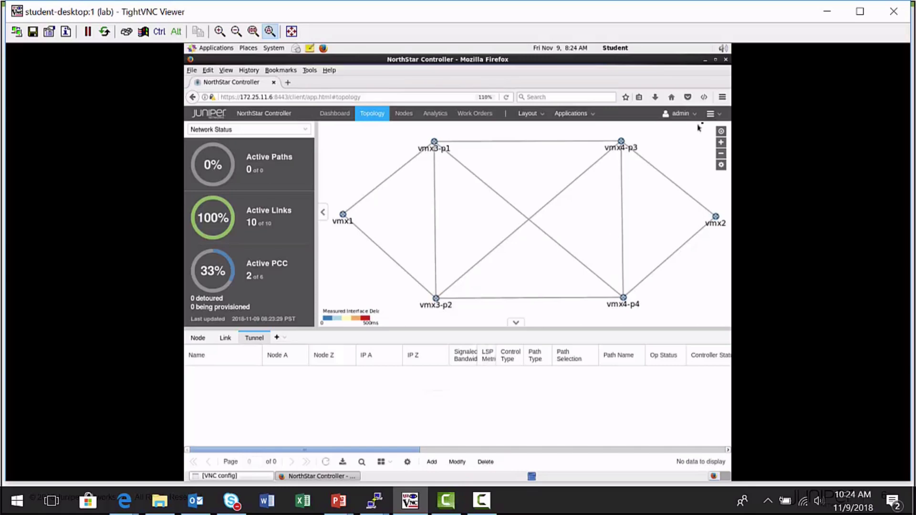
Open the top-right hamburger menu of administration, documentation and planner options.
left_click(719, 117)
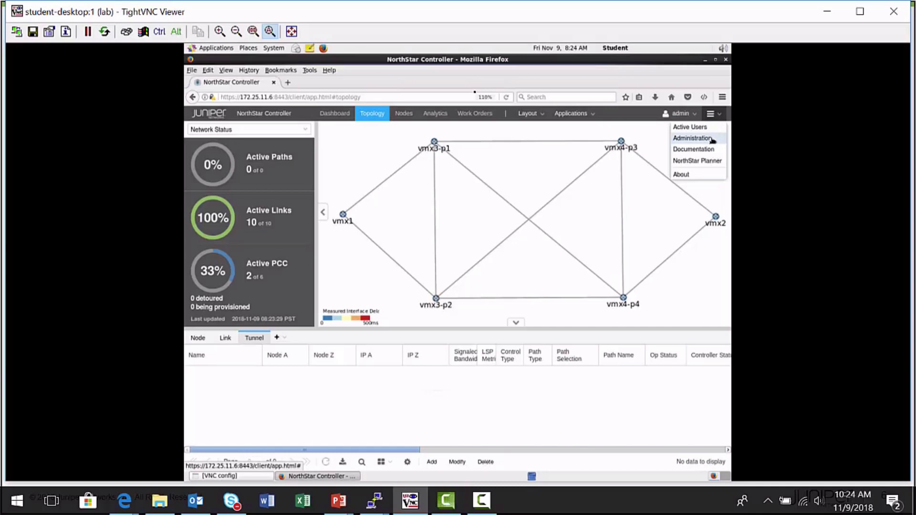
Go to Administration's Device Profile list and open vmx1 in the Modify Device(s) dialog.
left_click(692, 138)
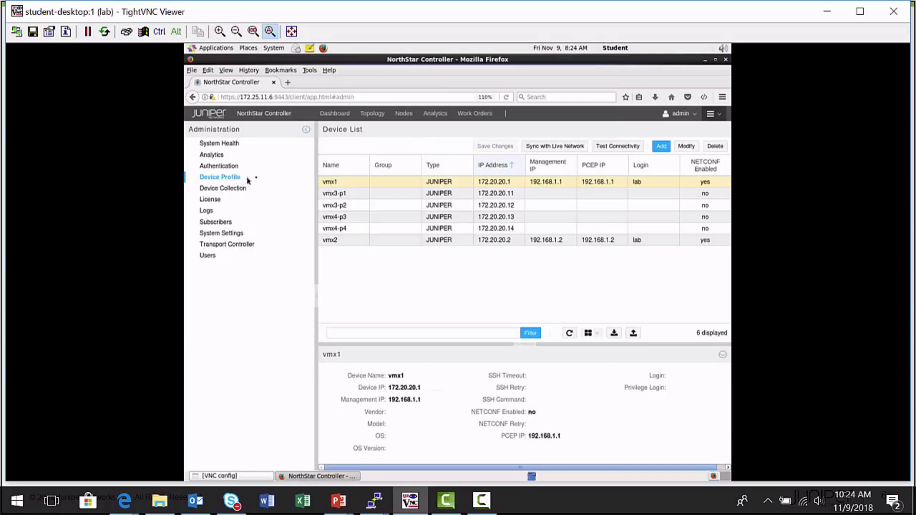
left_click(354, 184)
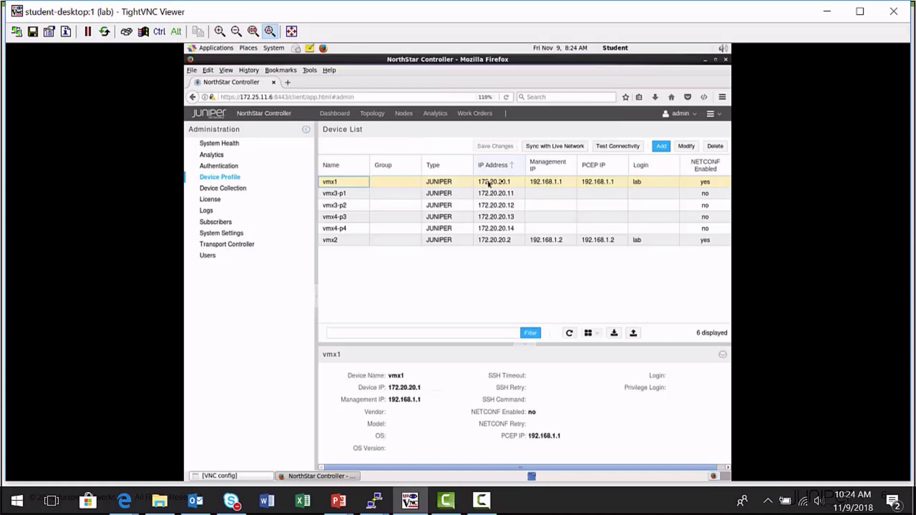
left_click(693, 148)
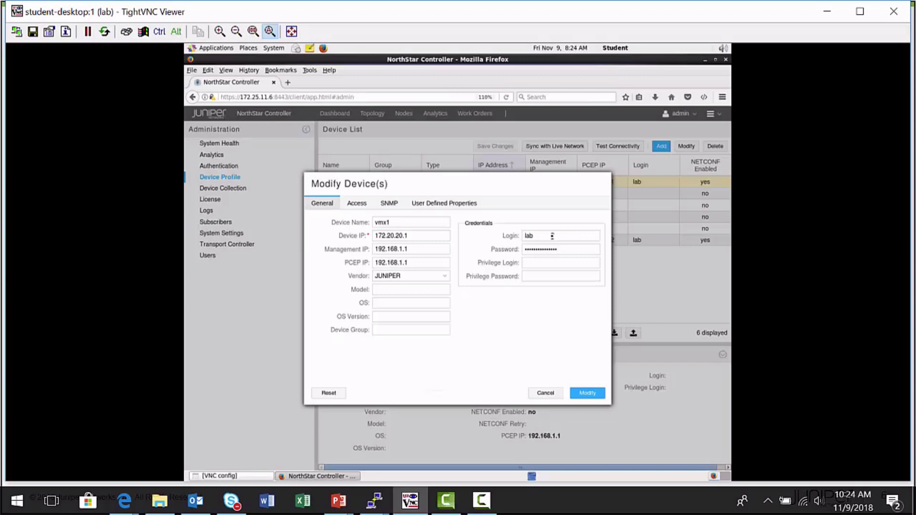
Confirm Enable Netconf on vmx1's Access settings, save the profile, and return to Topology.
left_click(355, 205)
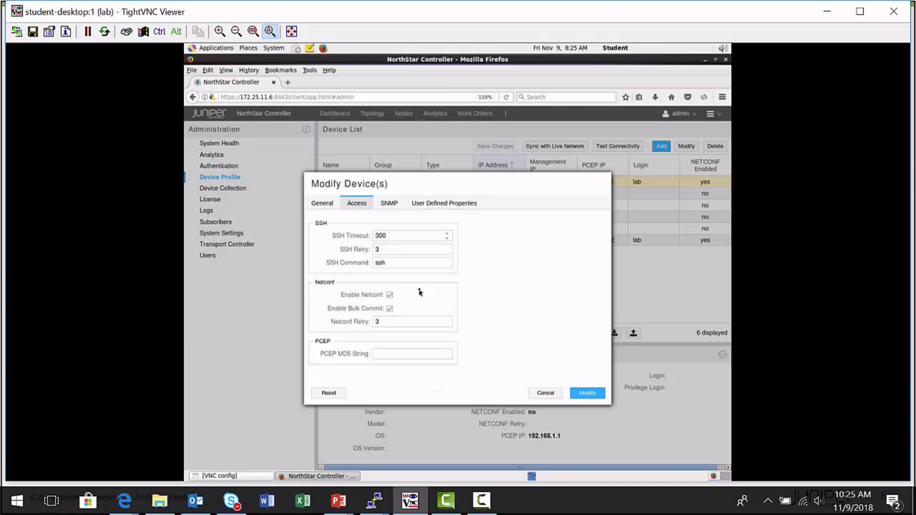
left_click(600, 395)
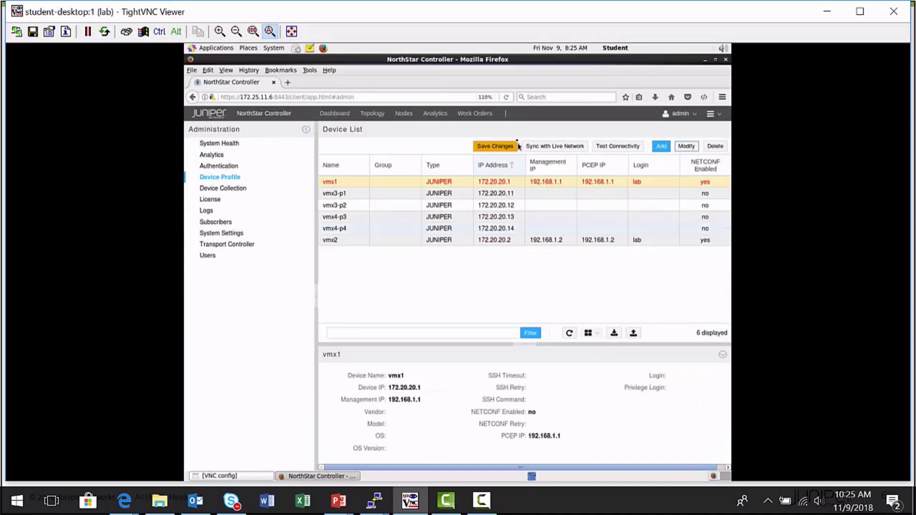
left_click(508, 148)
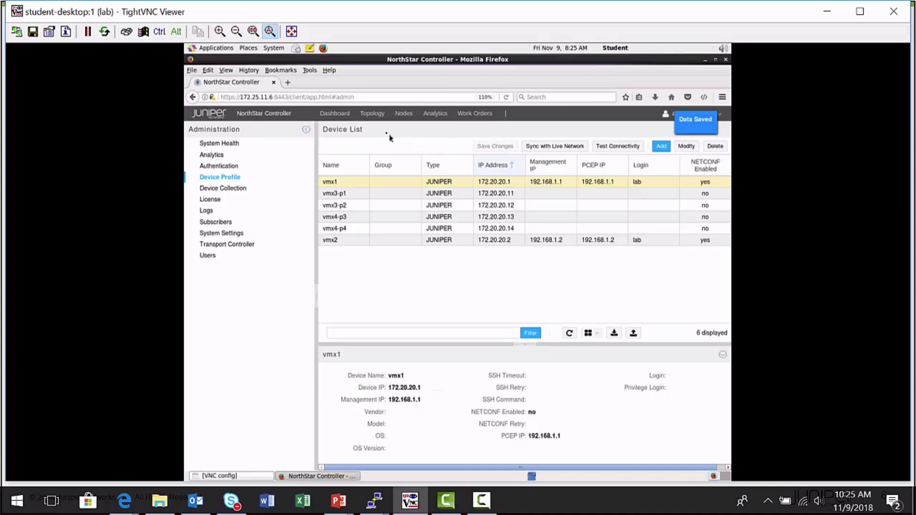
left_click(377, 116)
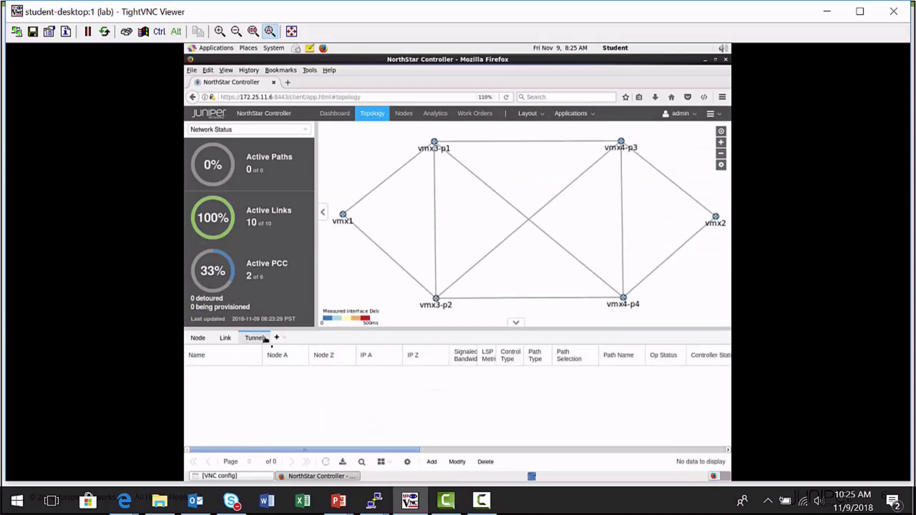
Add a new LSP with NETCONF provisioning named NETCONF-vmx1-to-vmx2.
left_click(436, 462)
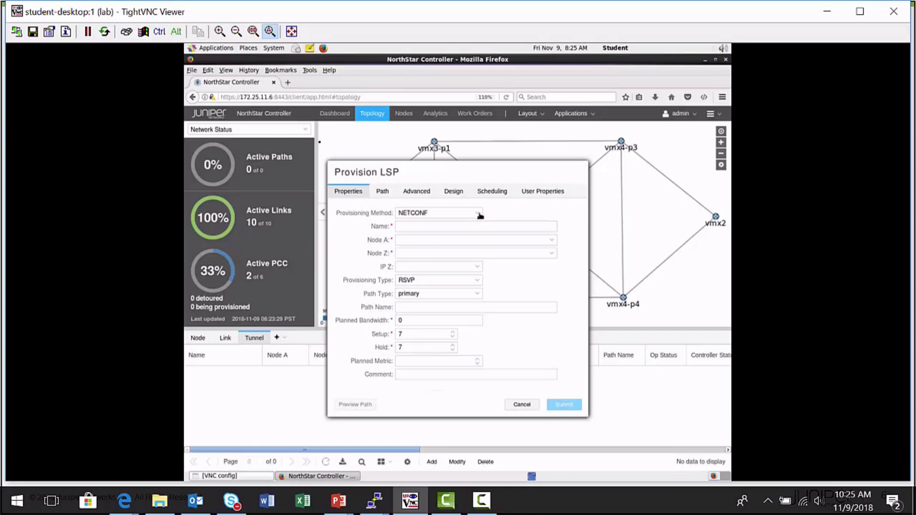
left_click(478, 213)
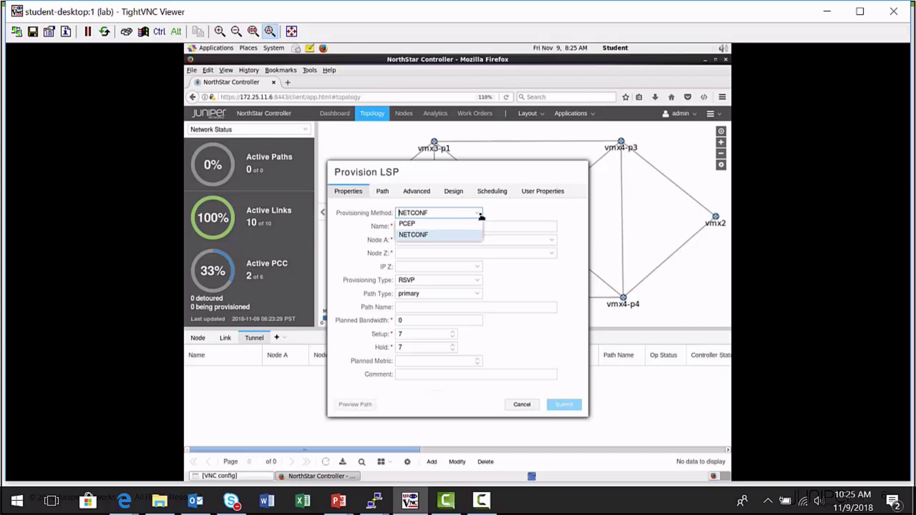
left_click(479, 216)
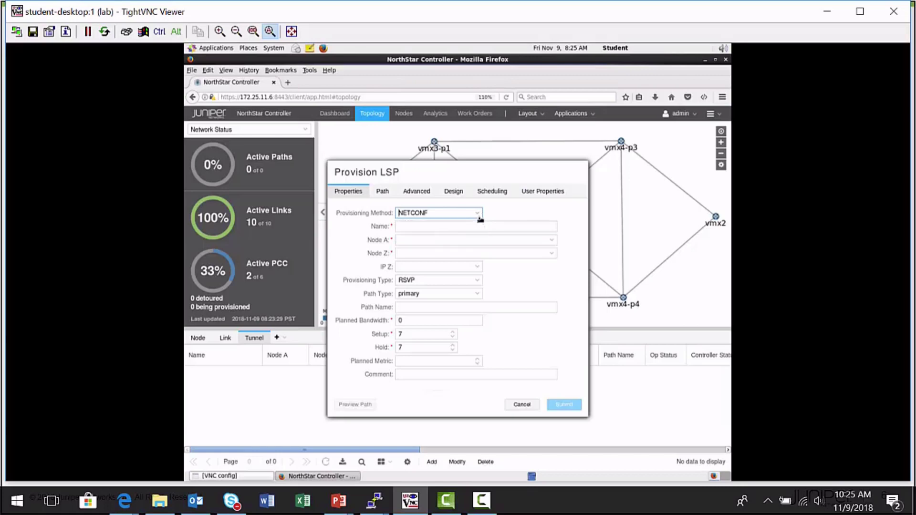
left_click(435, 230)
type("NETCONF")
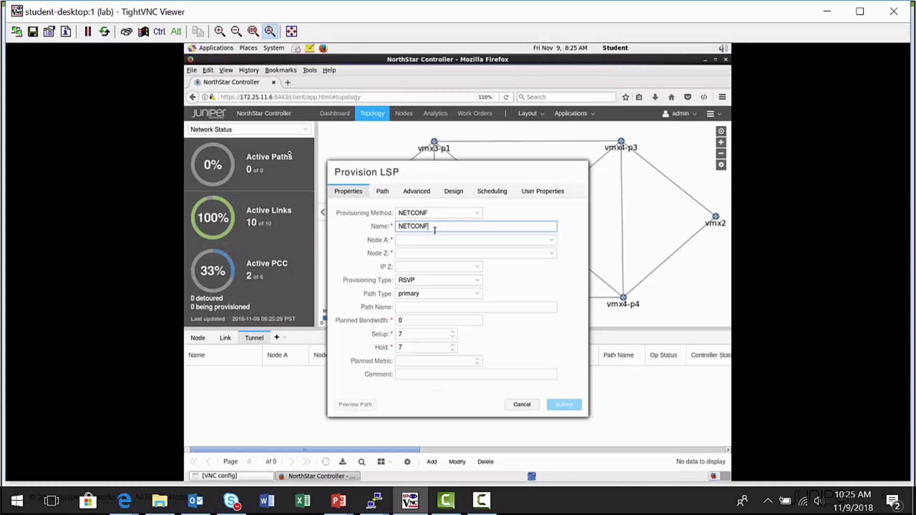
type("-vmx1-to-vmx2")
Set the LSP's Node A to vmx1 and Node Z to vmx2.
left_click(551, 240)
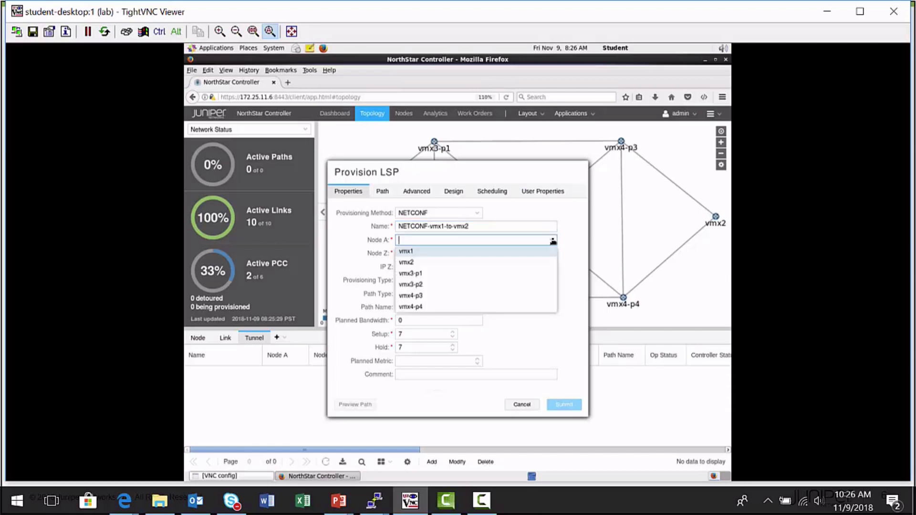
left_click(516, 253)
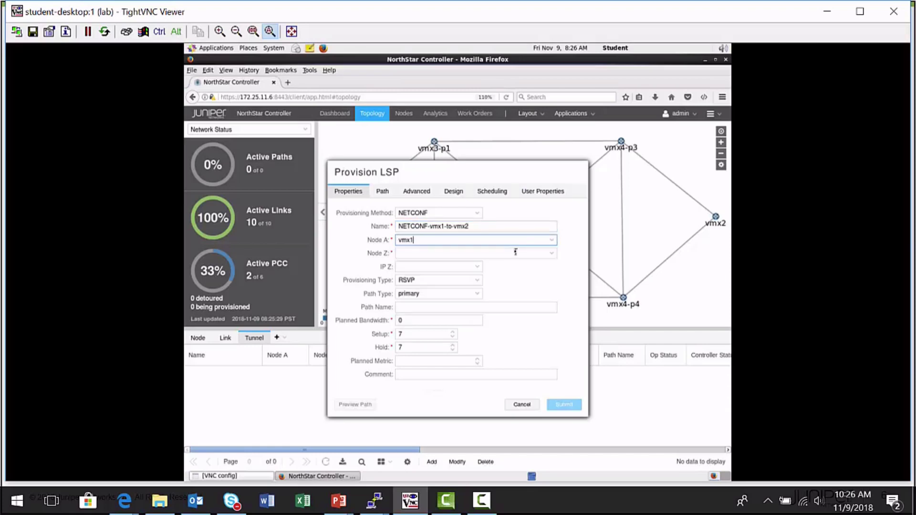
left_click(552, 254)
left_click(526, 275)
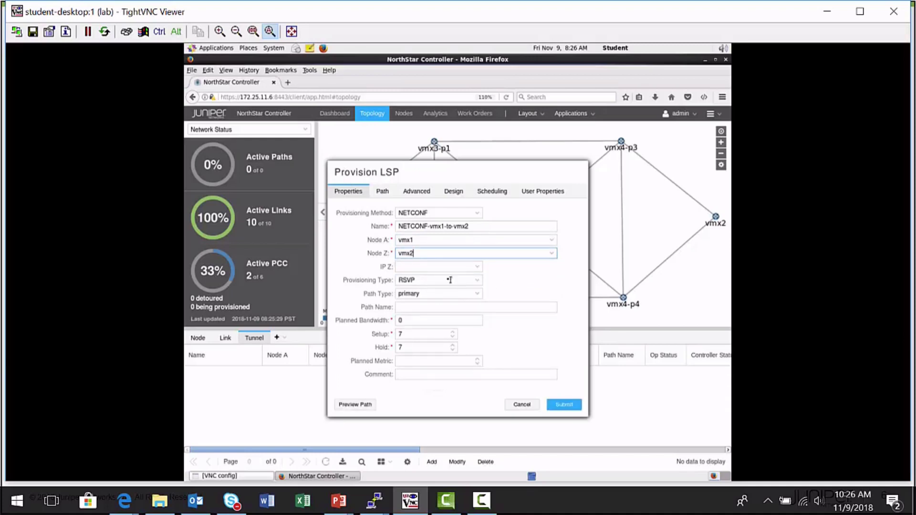
Choose a preferred explicit path and set Hop 1 to vmx3-p1.
left_click(380, 194)
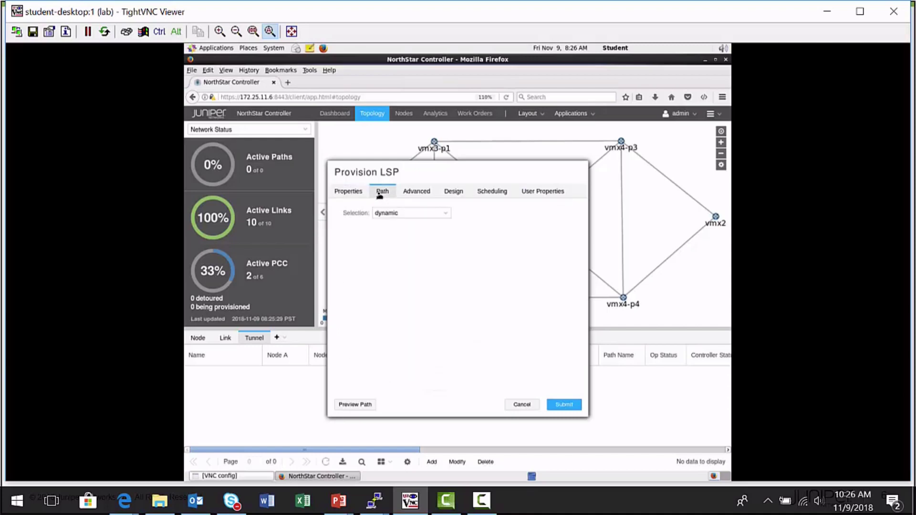
left_click_drag(439, 170, 558, 181)
left_click(567, 223)
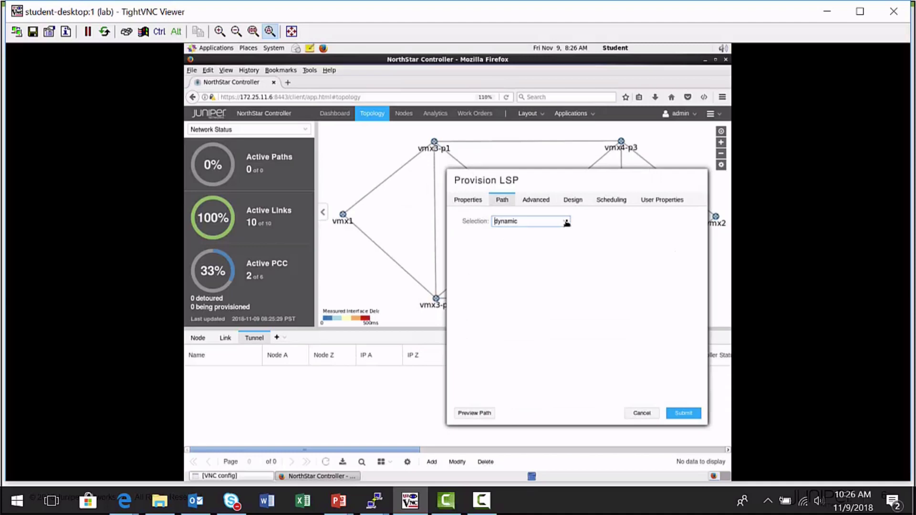
left_click(555, 254)
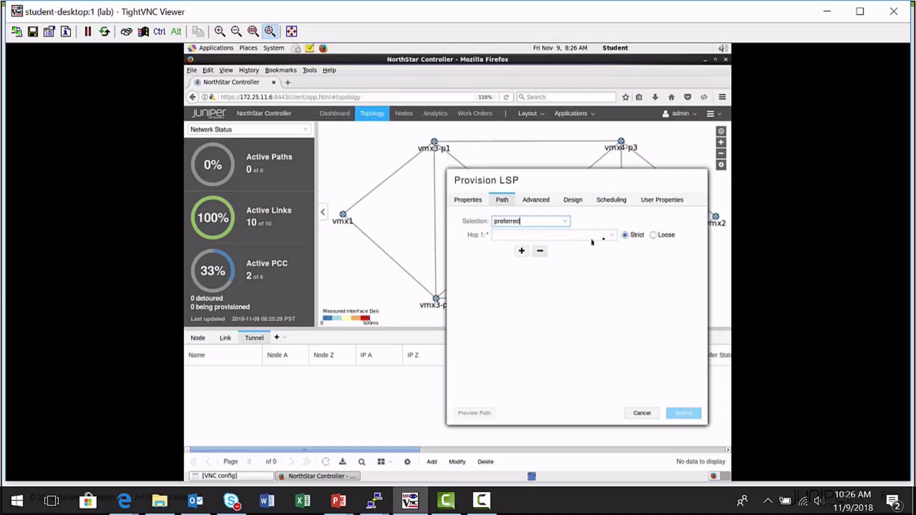
left_click(610, 235)
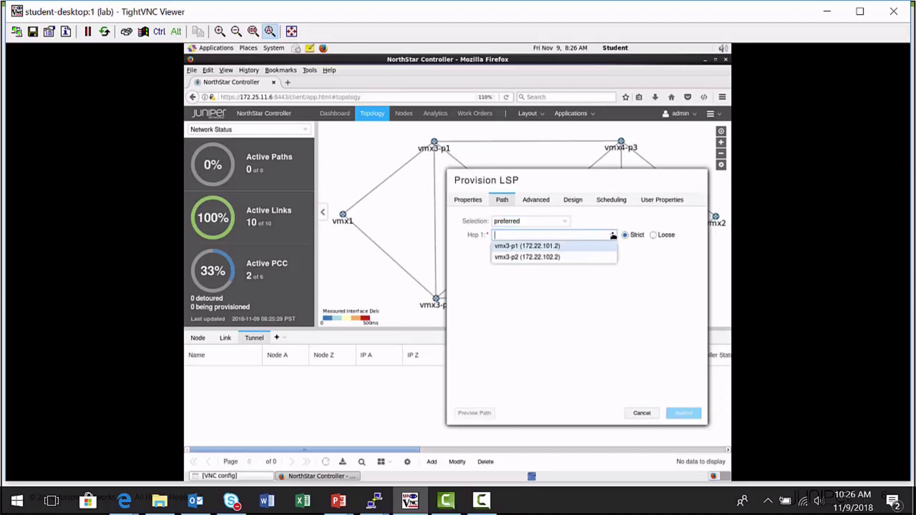
left_click(592, 247)
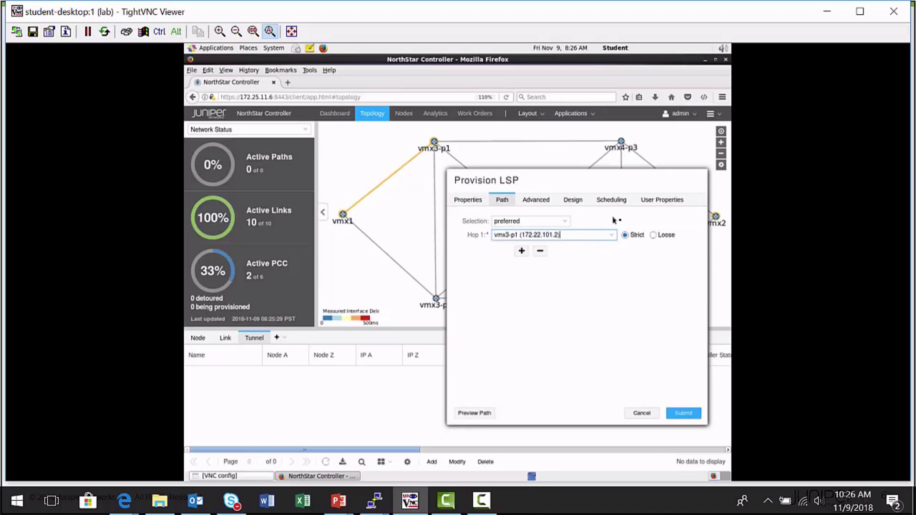
Add Hop 2 vmx3-p2 and Hop 3 vmx4-p3 to the strict path.
left_click(523, 251)
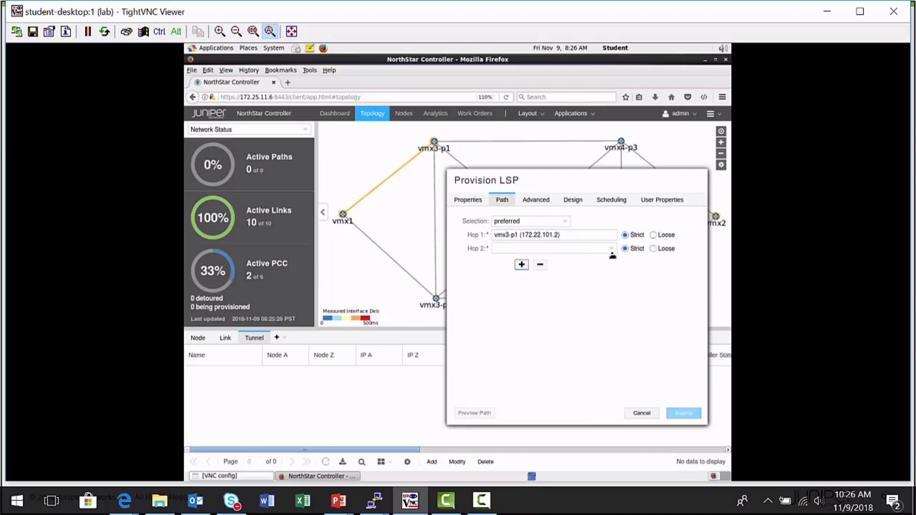
left_click(609, 253)
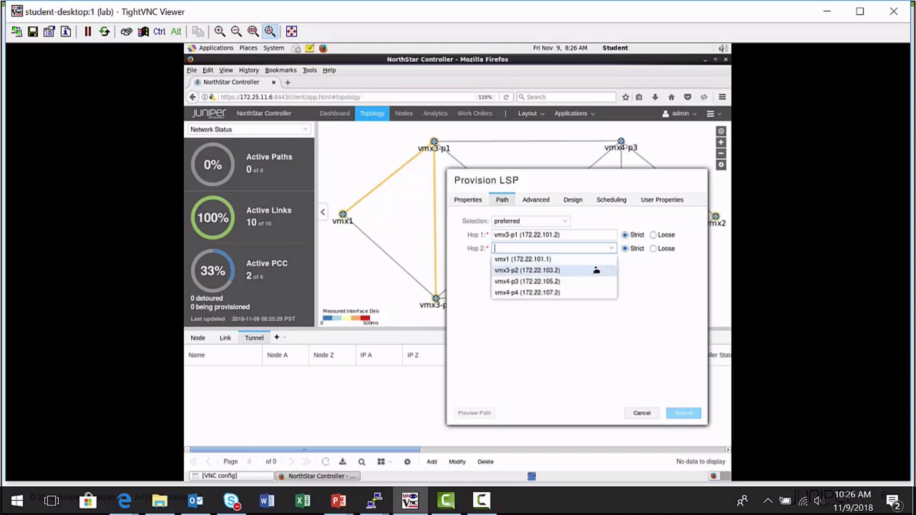
left_click(596, 270)
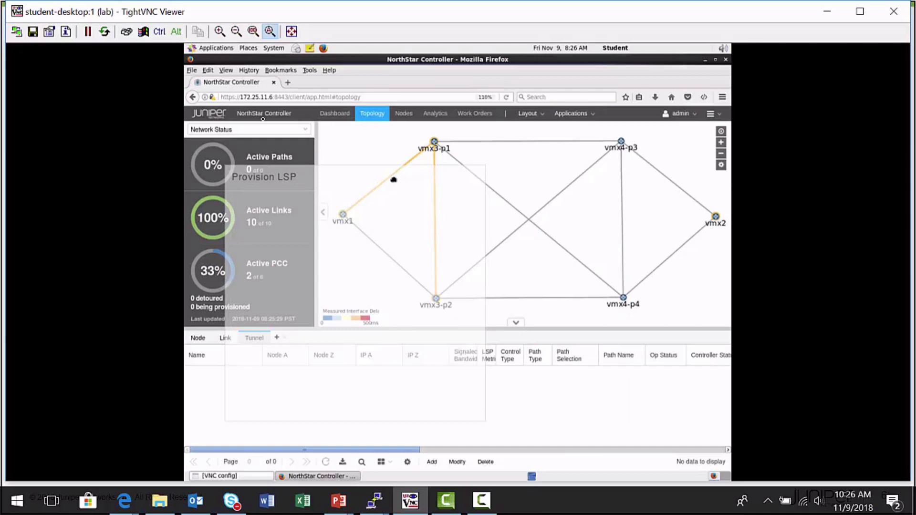
left_click(300, 261)
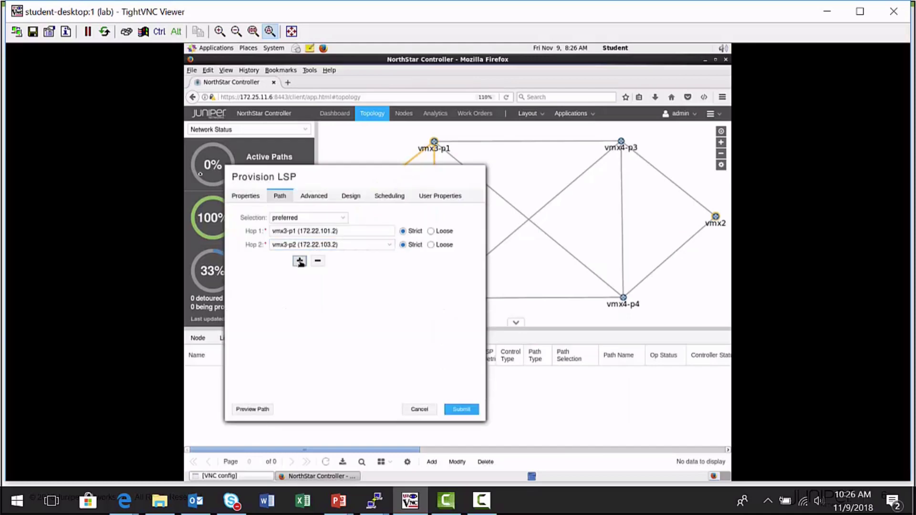
left_click(390, 258)
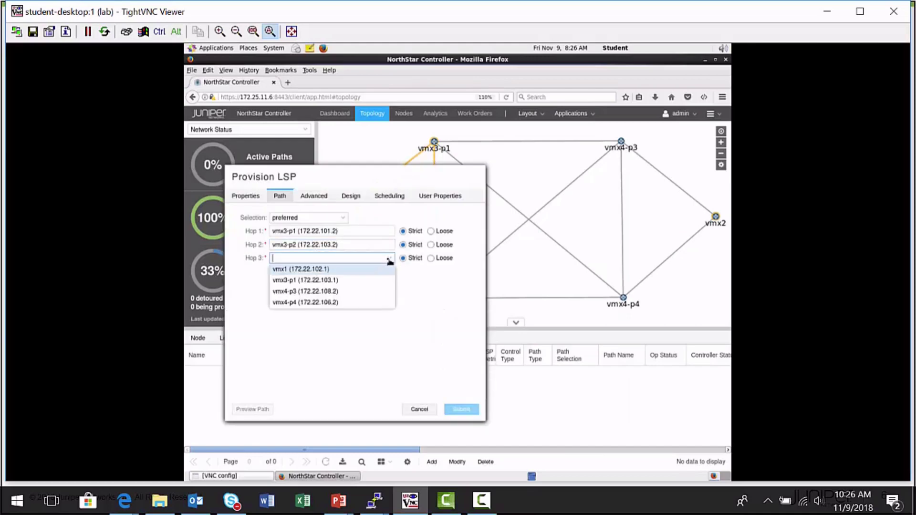
left_click(373, 291)
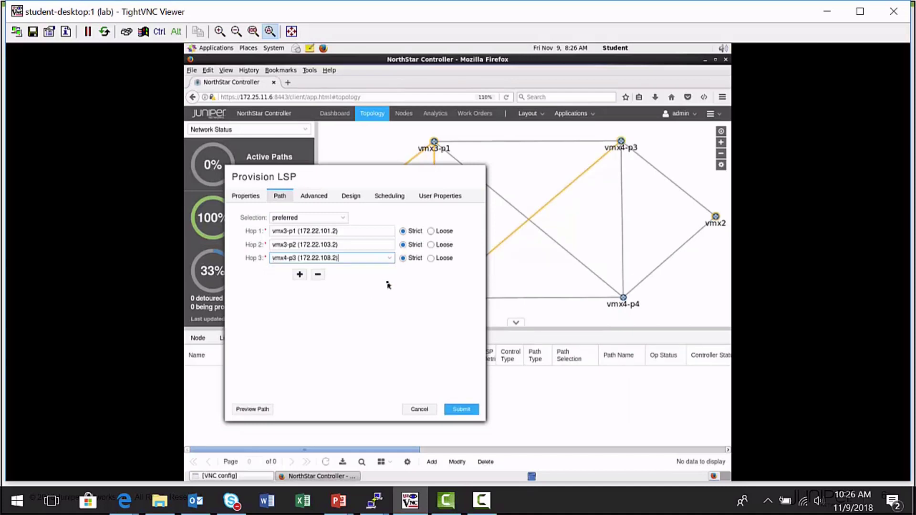
Add Hop 4 vmx4-p4 and final Hop 5 vmx2, then submit the LSP.
left_click(300, 275)
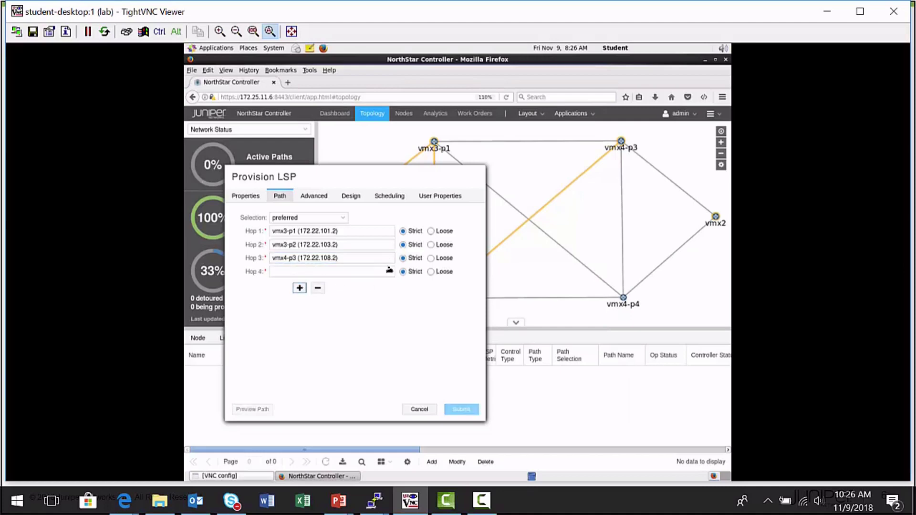
left_click(392, 273)
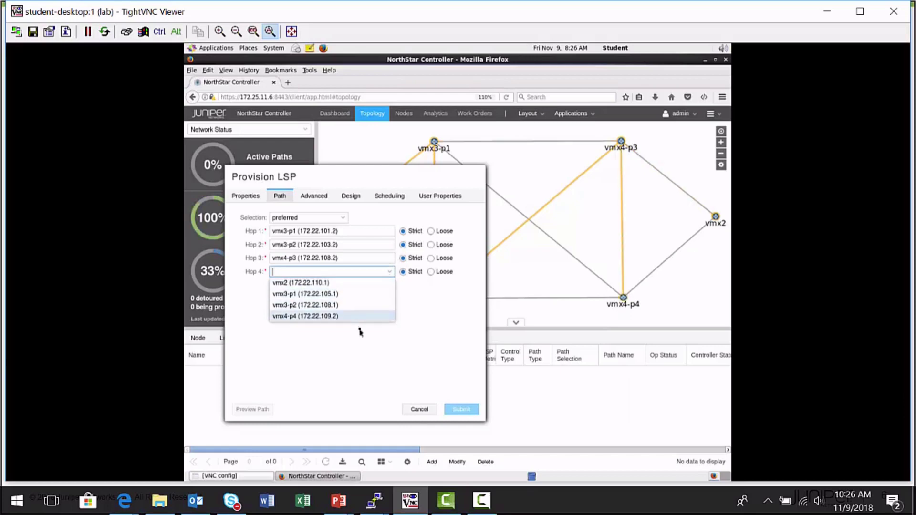
left_click(367, 314)
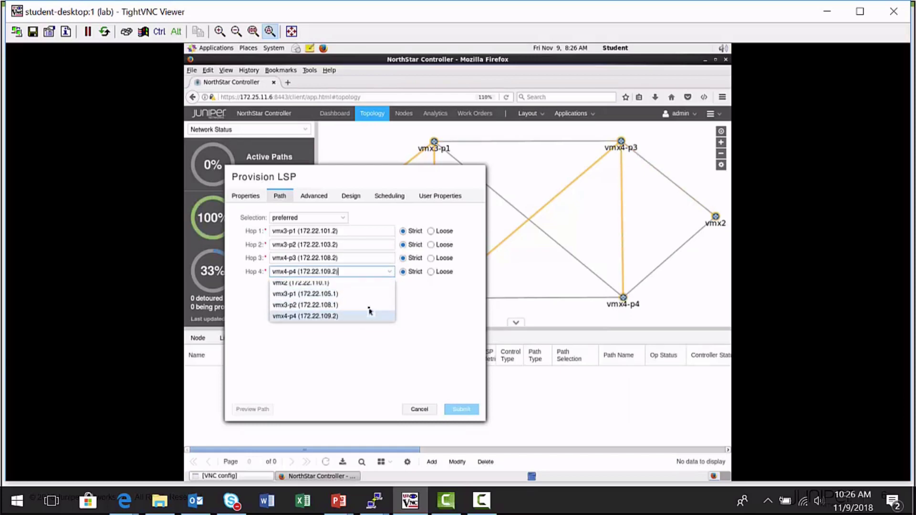
left_click(300, 288)
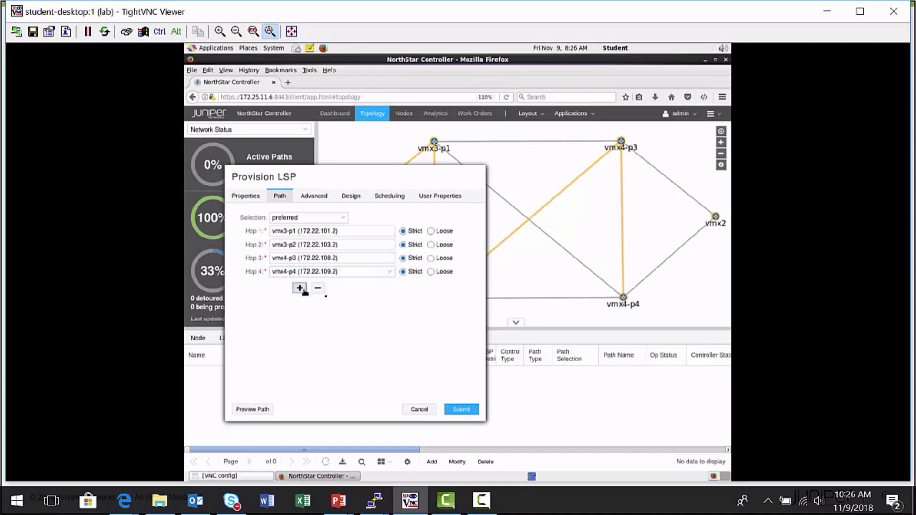
left_click(389, 286)
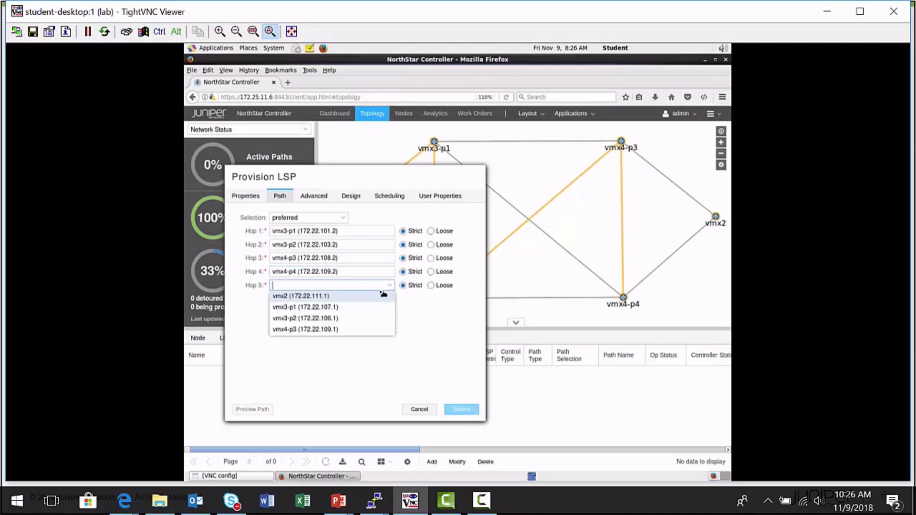
left_click(357, 296)
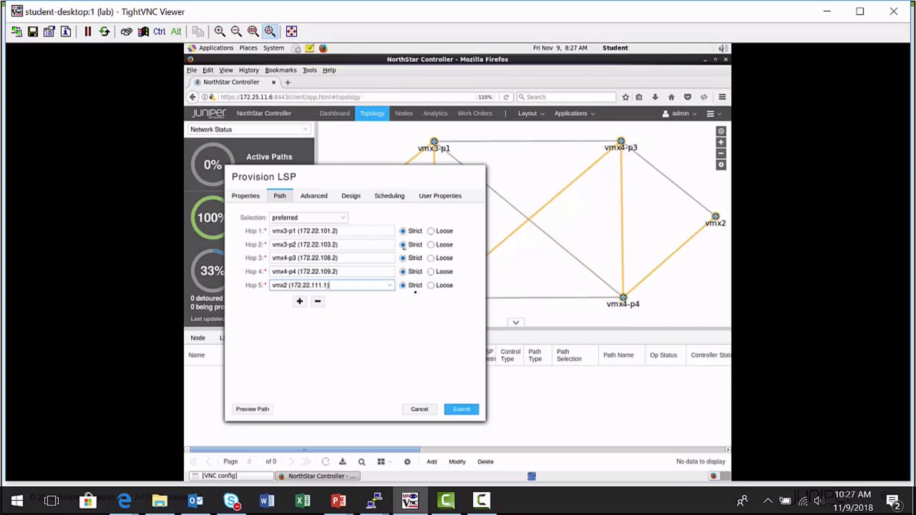
left_click(465, 410)
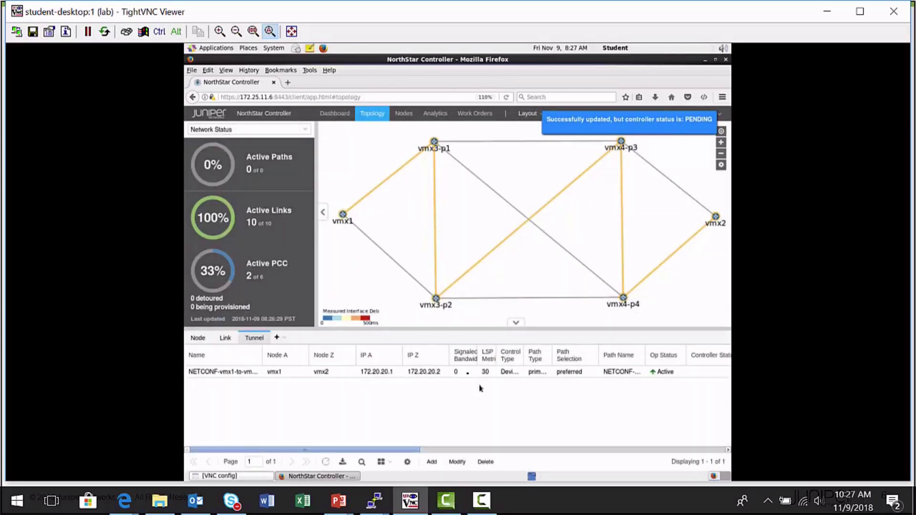
Select the Active NETCONF-vmx1-to-vmx2 tunnel row to trace its route on the map.
left_click(413, 375)
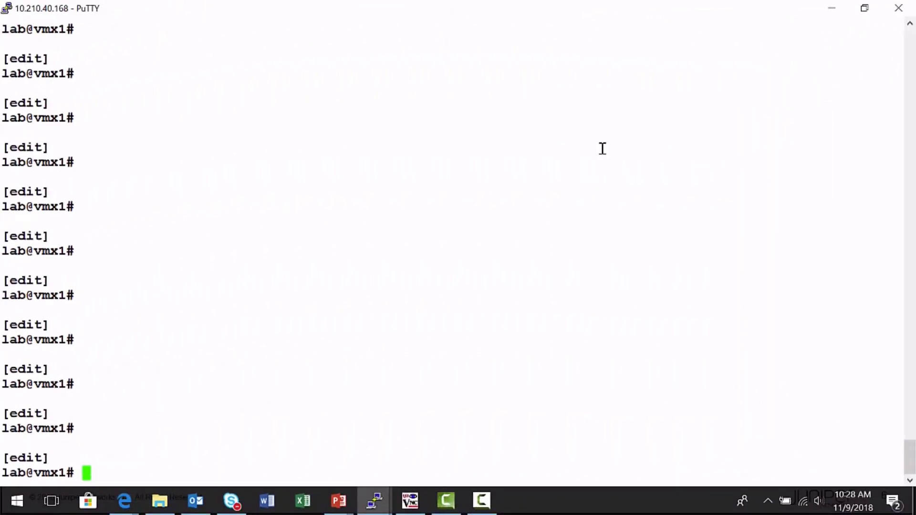
Run 'show protocols mpls' on vmx1 and page to the end, confirming the LSP's five strict hops.
type("show protocols mpl")
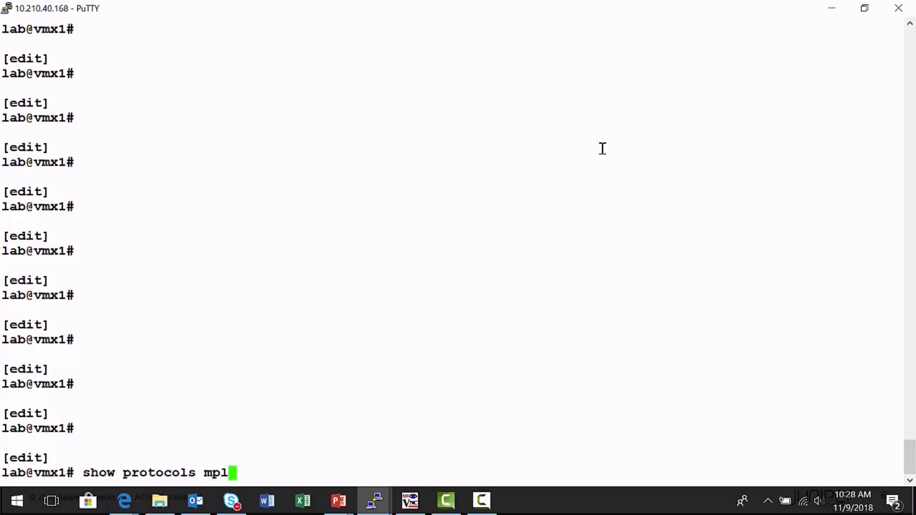
type("s")
key("Return")
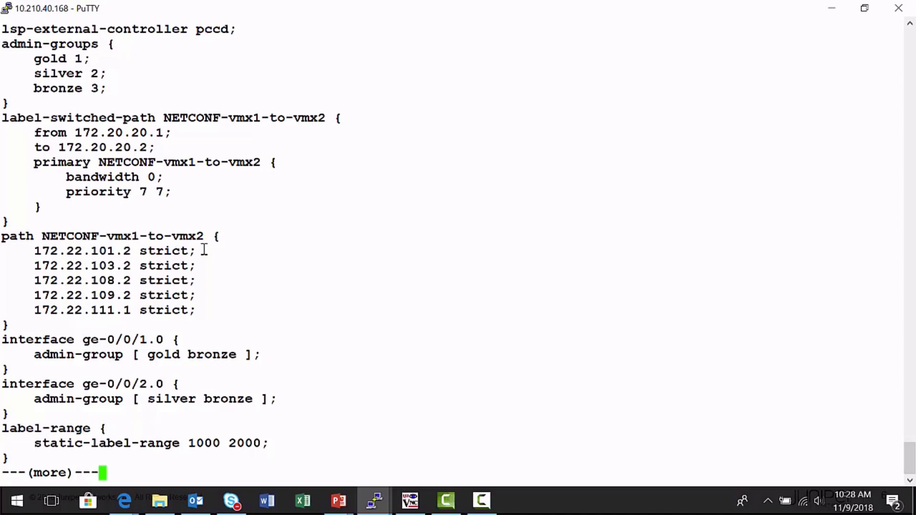
key("space")
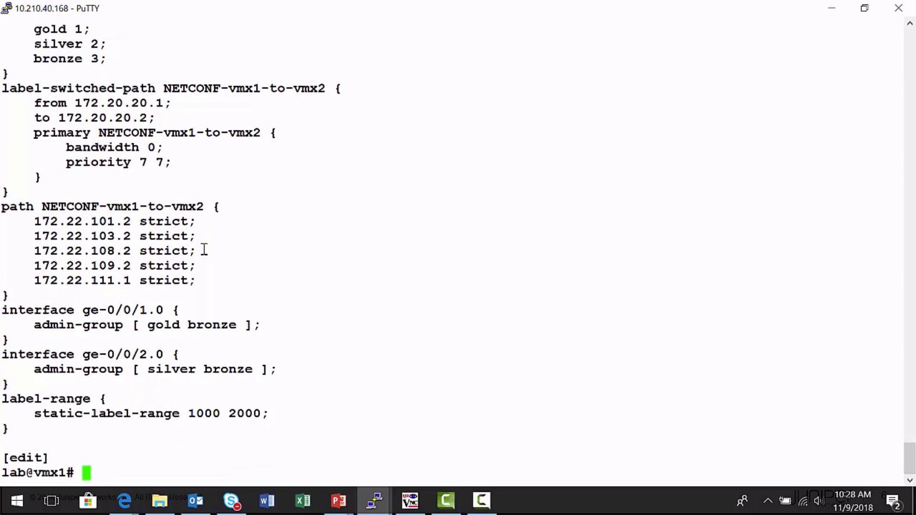
type("run show mpls")
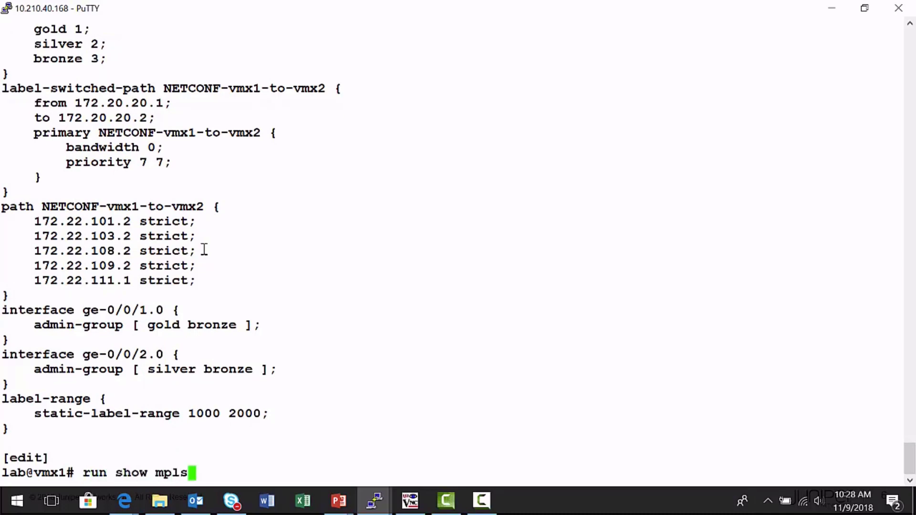
type(" lsp")
Execute 'run show mpls lsp' to confirm ingress LSP NETCONF-vmx1-to-vmx2 is Up.
key("Return")
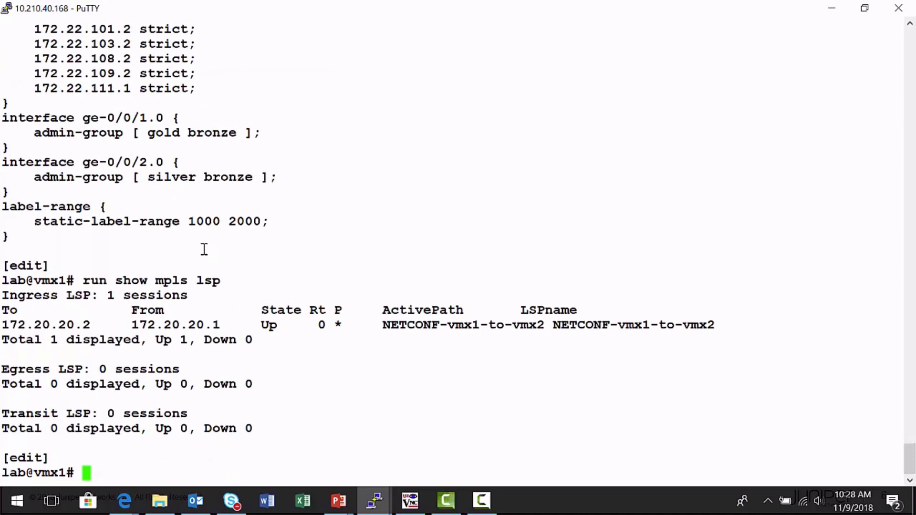